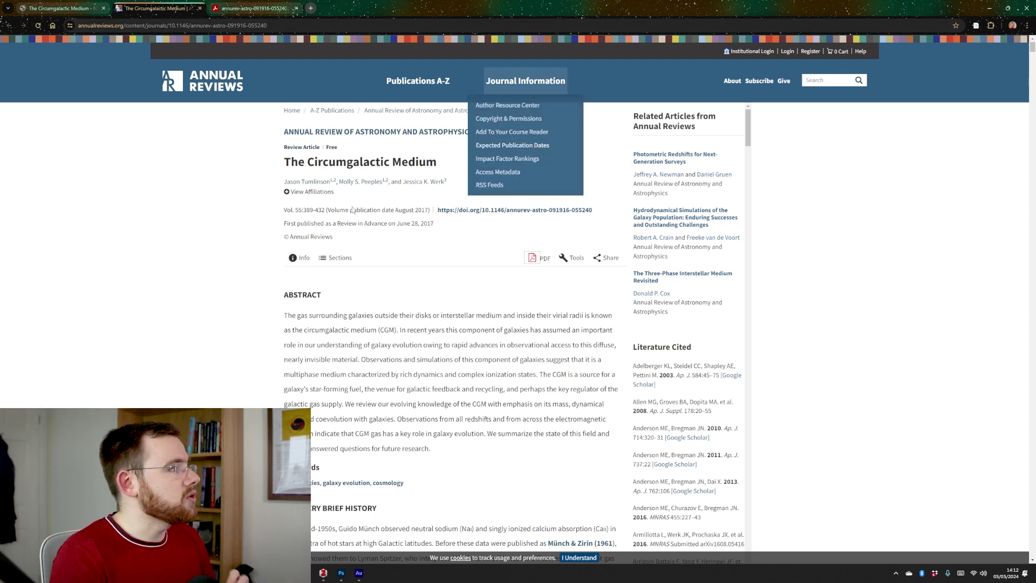
Save The Circumgalactic Medium with the Zotero Connector and sort My Library by Date Added, newest first.
{"action": "left_click", "coordinate": [975, 25]}
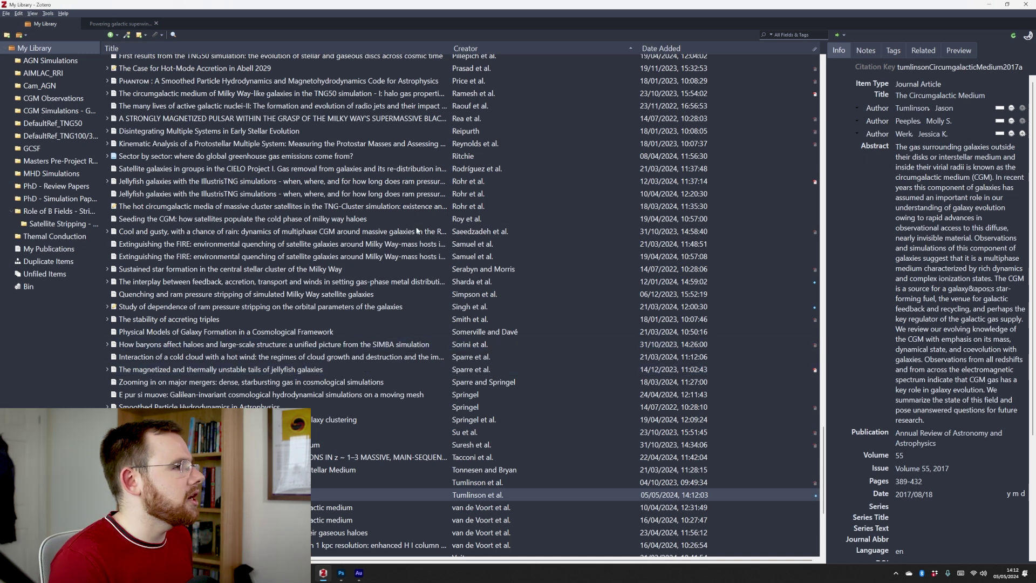
{"action": "scroll", "coordinate": [428, 232], "scroll_direction": "up", "scroll_amount": 20}
{"action": "scroll", "coordinate": [438, 227], "scroll_direction": "up", "scroll_amount": 5}
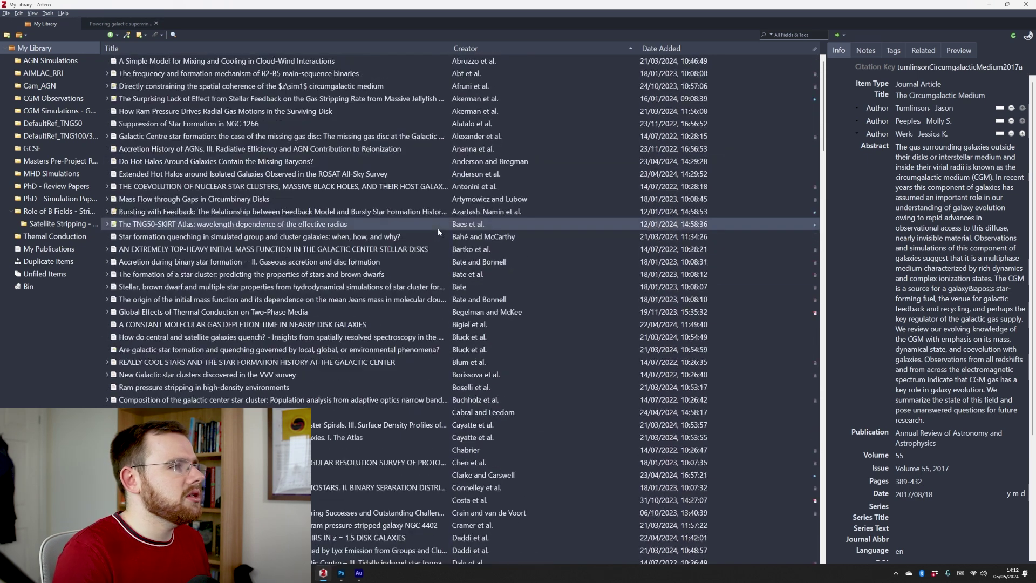
{"action": "left_click", "coordinate": [658, 49]}
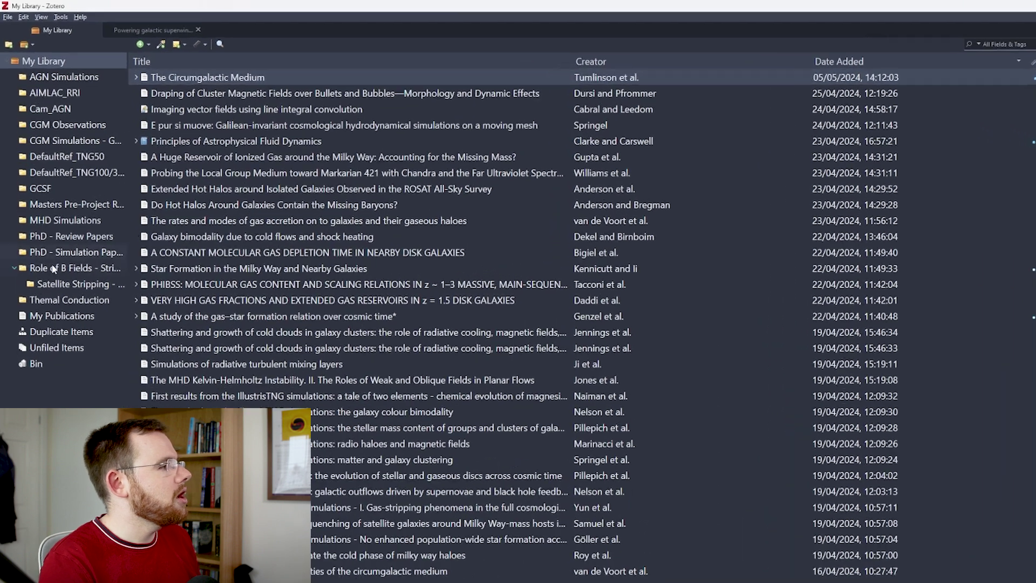
Look through the Role of B Fields and Thermal Conduction collections, then return to My Library.
{"action": "left_click", "coordinate": [59, 211]}
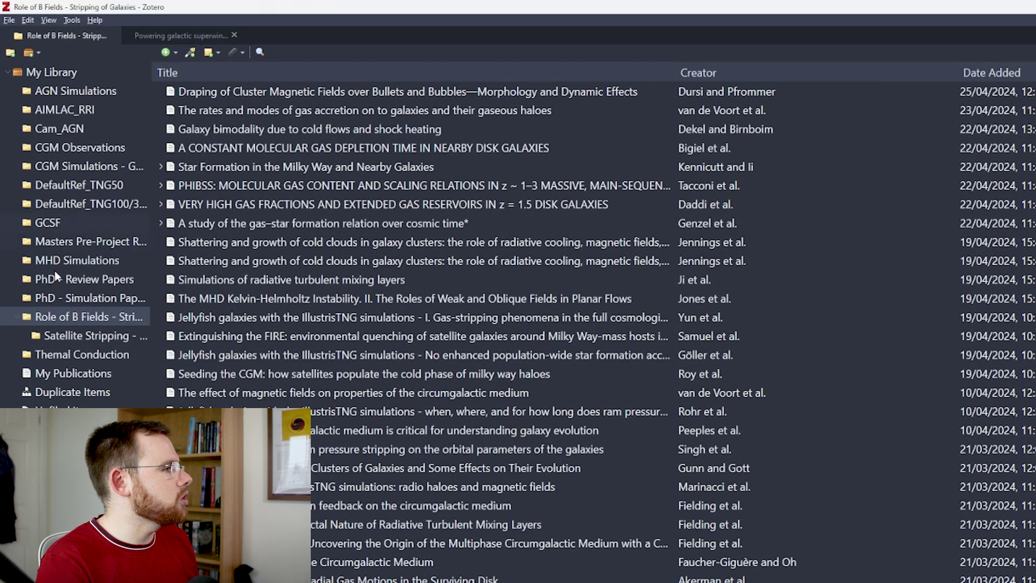
{"action": "left_click", "coordinate": [66, 355]}
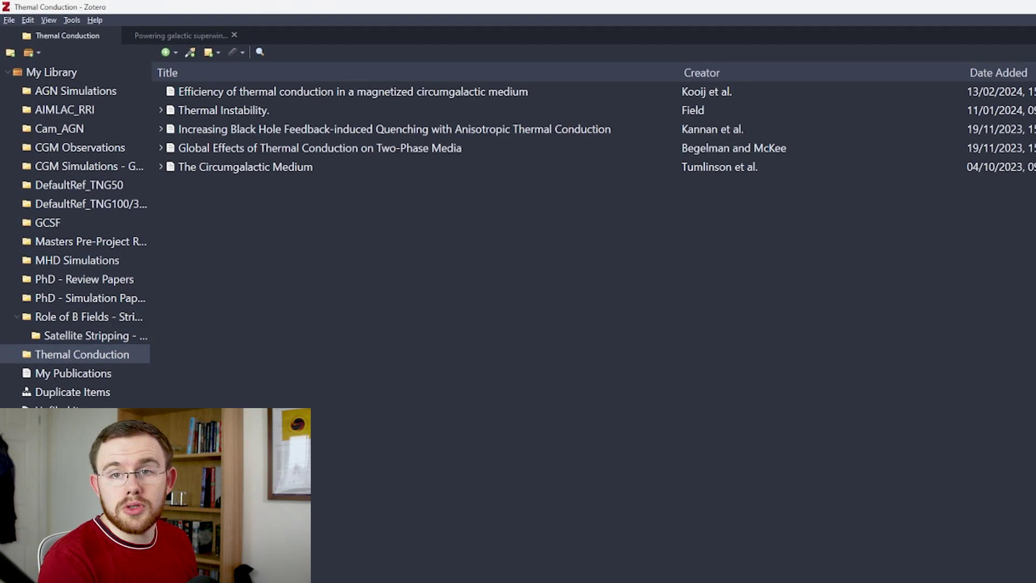
{"action": "left_click", "coordinate": [62, 77]}
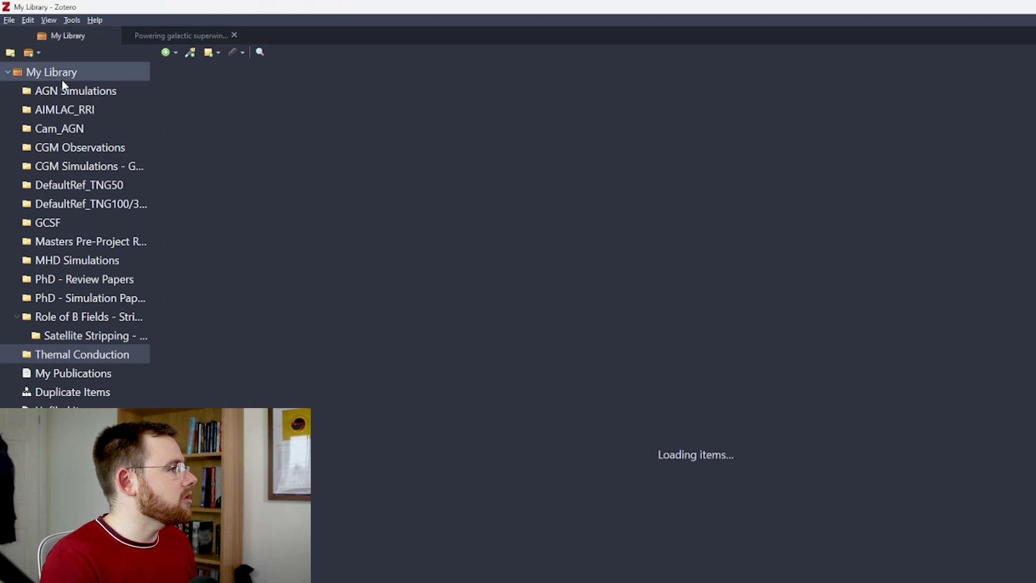
Add The Circumgalactic Medium to Role of B Fields - Stripping of Galaxies and confirm it appears there.
{"action": "right_click", "coordinate": [212, 91]}
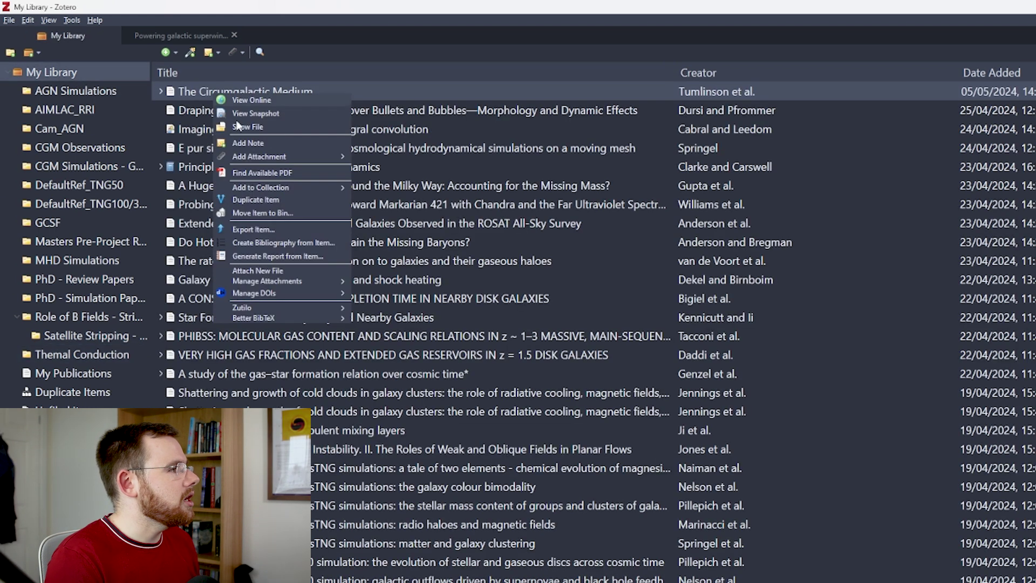
{"action": "mouse_move", "coordinate": [266, 187]}
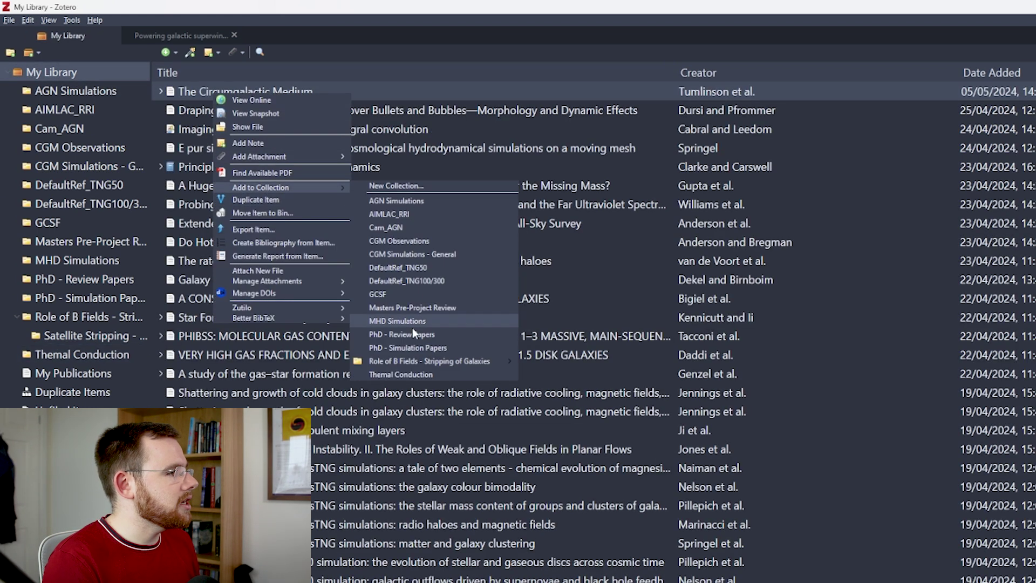
{"action": "mouse_move", "coordinate": [409, 367]}
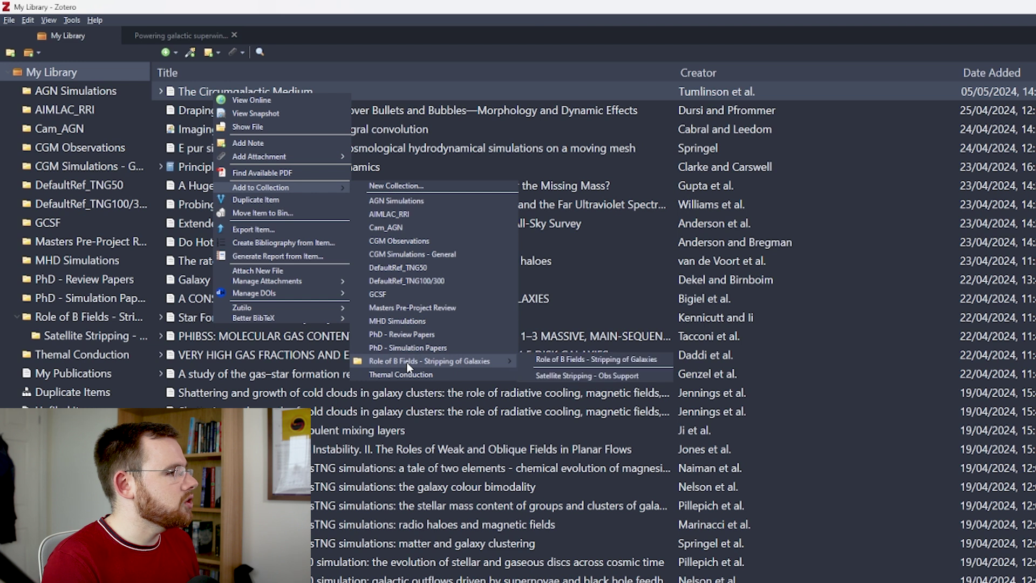
{"action": "left_click", "coordinate": [580, 361]}
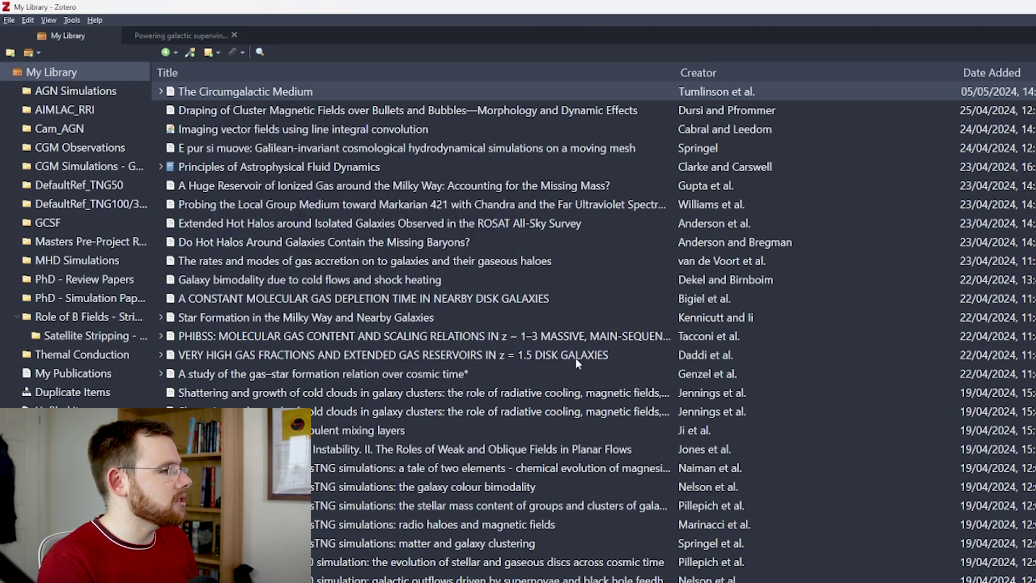
{"action": "left_click", "coordinate": [79, 316]}
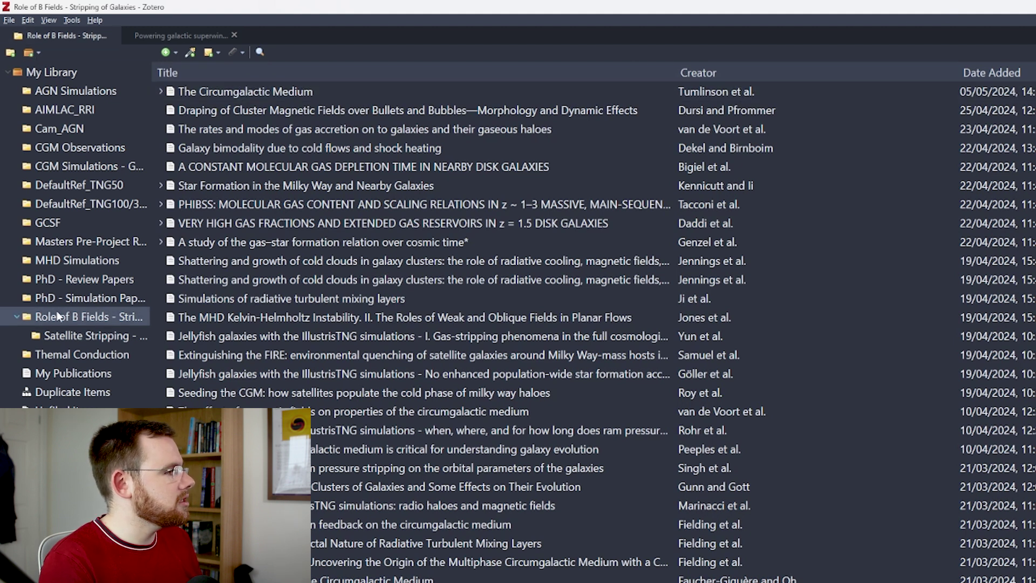
Drag The Circumgalactic Medium from My Library onto the Thermal Conduction collection.
{"action": "left_click", "coordinate": [82, 355]}
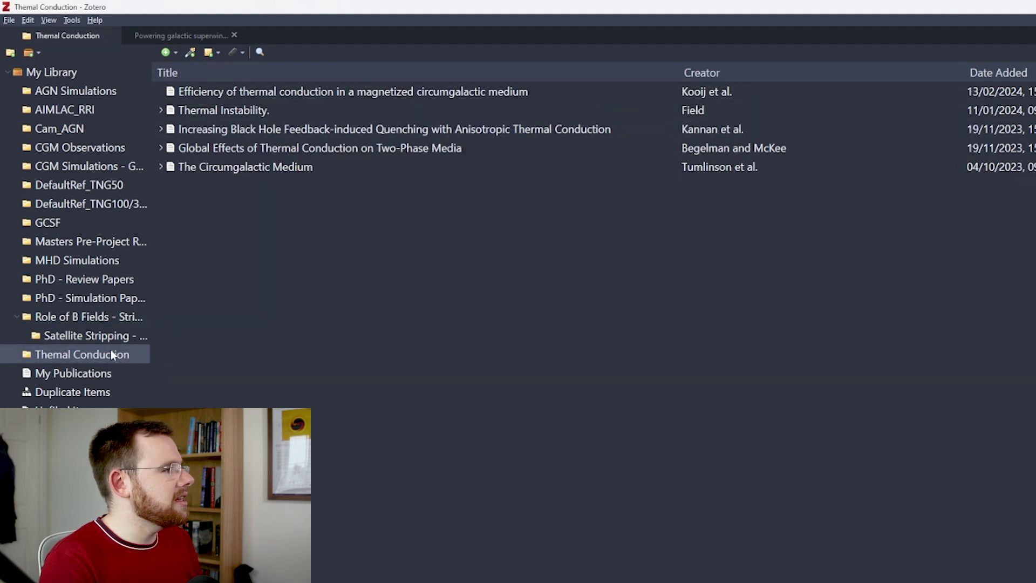
{"action": "left_click", "coordinate": [85, 71]}
{"action": "left_click_drag", "start_coordinate": [235, 93], "coordinate": [60, 351]}
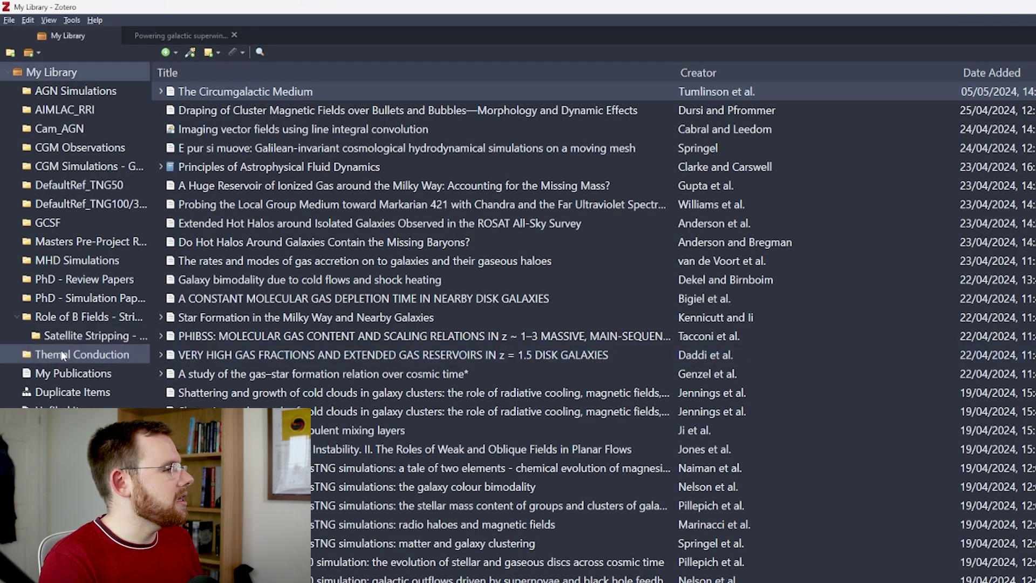
Confirm the paper is in Thermal Conduction, open its PDF, and highlight the abstract's first sentence yellow.
{"action": "left_click", "coordinate": [65, 357]}
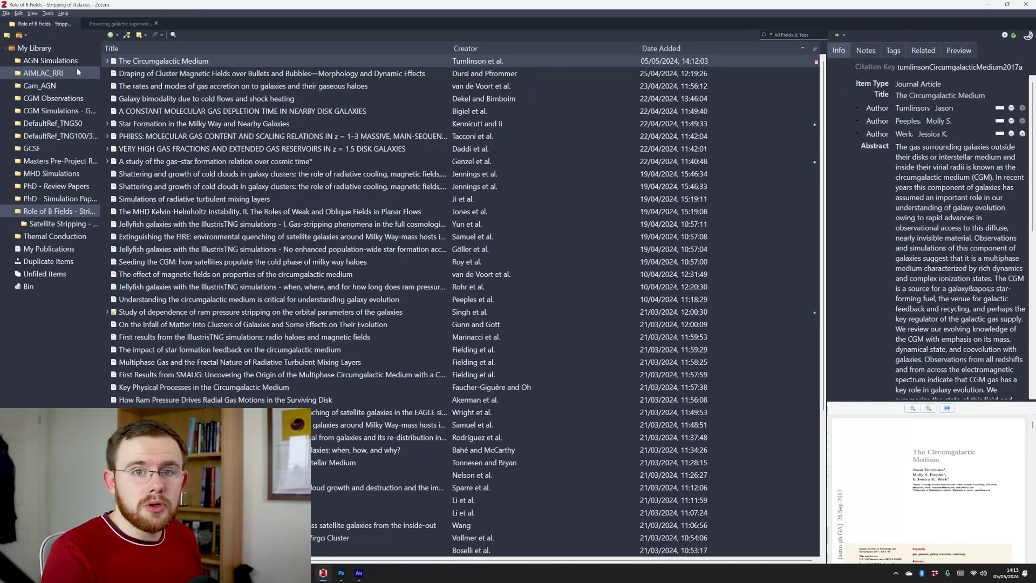
{"action": "double_click", "coordinate": [157, 61]}
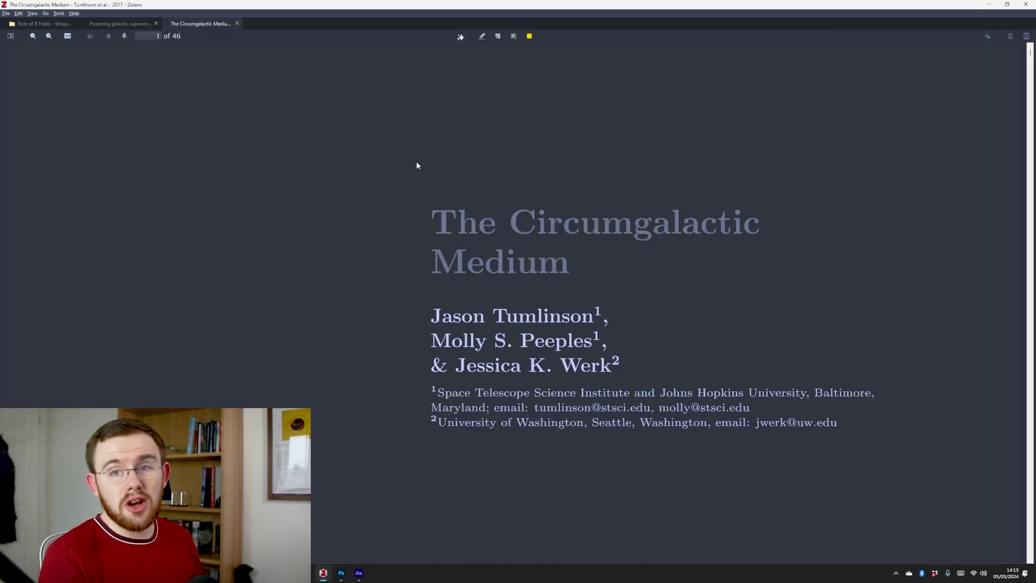
{"action": "scroll", "coordinate": [417, 165], "scroll_direction": "down", "scroll_amount": 3}
{"action": "scroll", "coordinate": [583, 155], "scroll_direction": "down", "scroll_amount": 7}
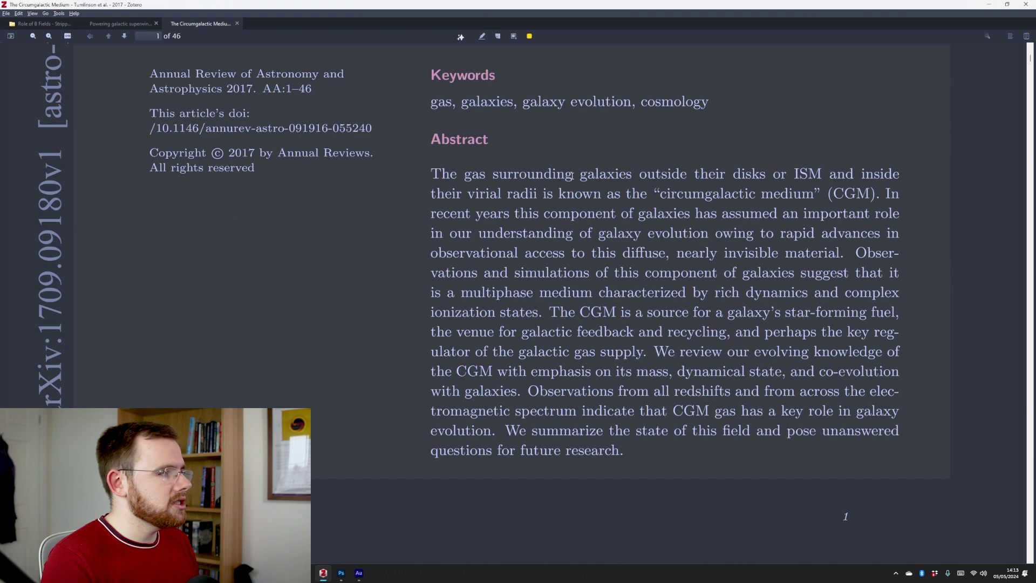
{"action": "mouse_move", "coordinate": [434, 173]}
{"action": "left_mouse_down"}
{"action": "mouse_move", "coordinate": [793, 175]}
{"action": "mouse_move", "coordinate": [775, 177]}
{"action": "mouse_move", "coordinate": [876, 195]}
{"action": "left_mouse_up"}
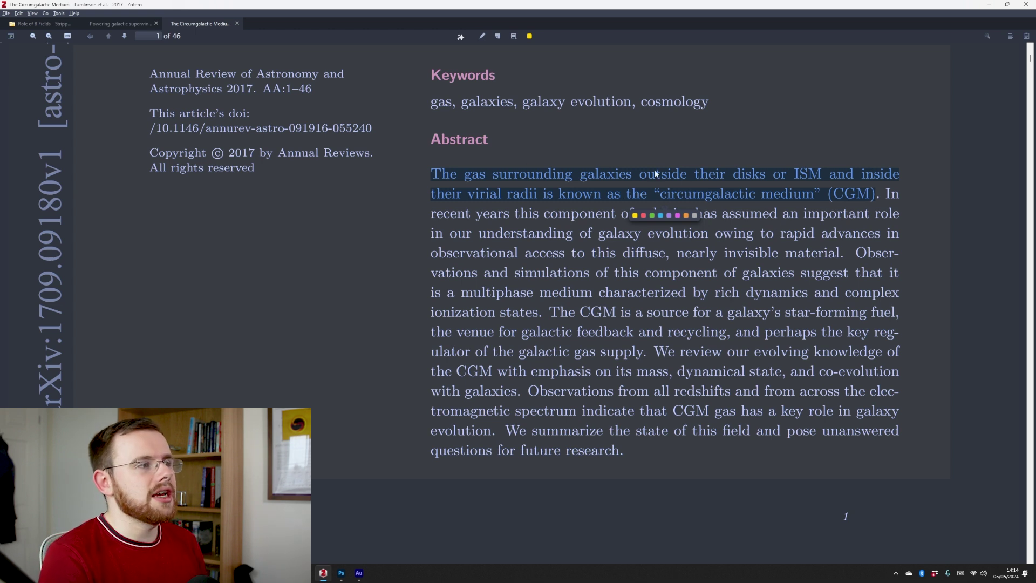
{"action": "left_click", "coordinate": [635, 215]}
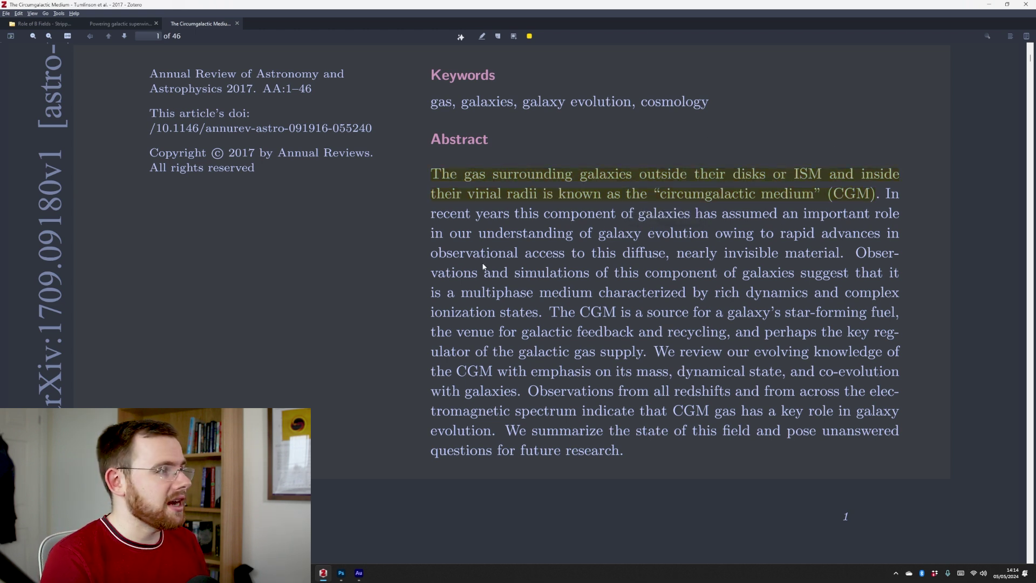
Back in the library, check Thermal Conduction, close the Powering galactic superwinds tab, and reopen the new PDF.
{"action": "left_click", "coordinate": [43, 23]}
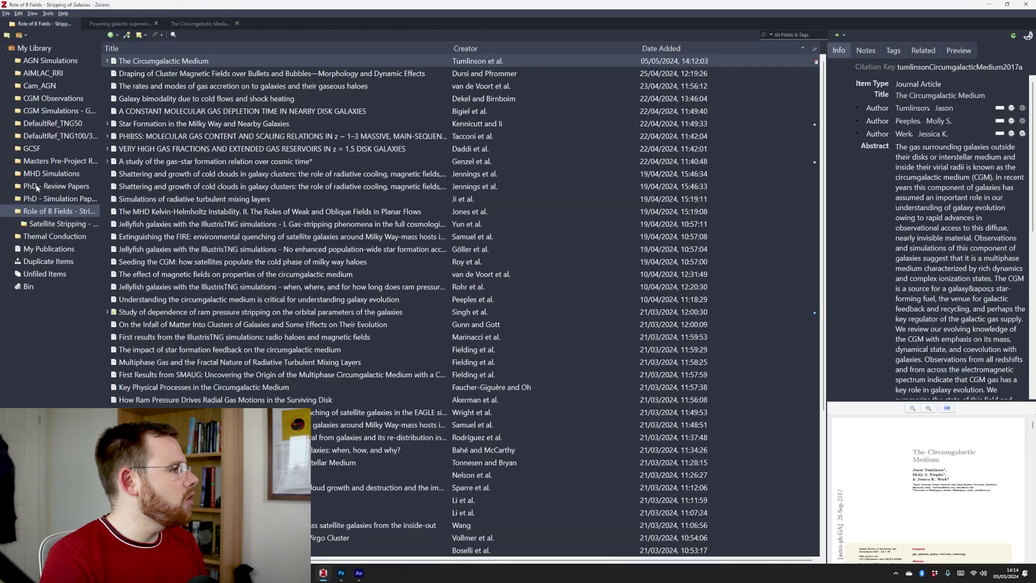
{"action": "left_click", "coordinate": [38, 239]}
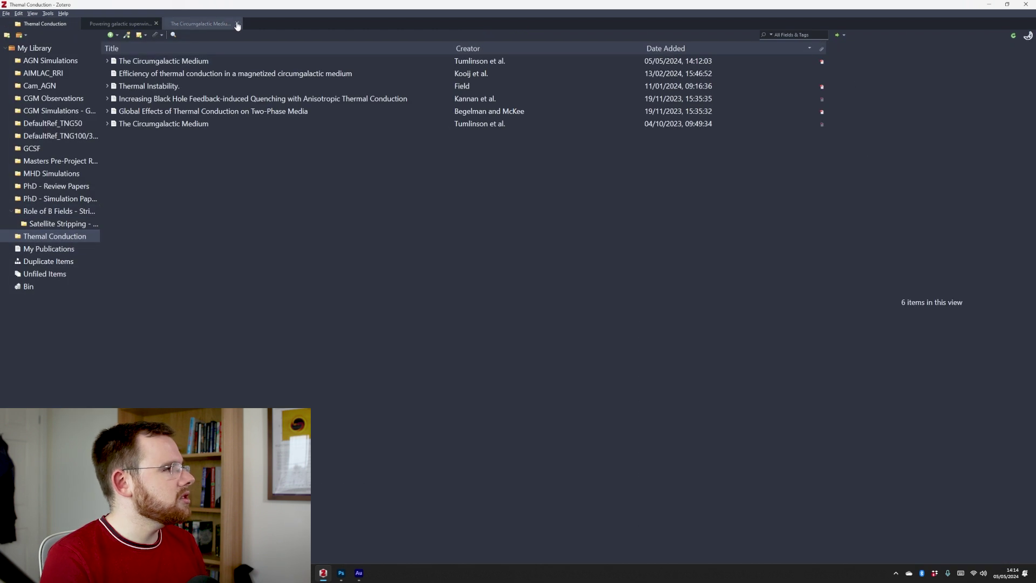
{"action": "left_click", "coordinate": [156, 23]}
{"action": "double_click", "coordinate": [169, 48]}
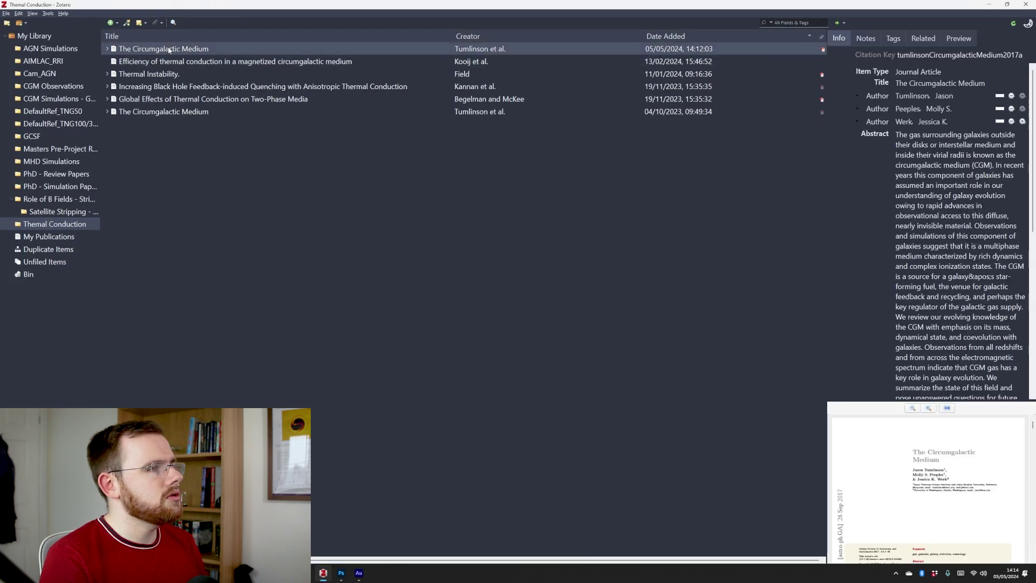
{"action": "scroll", "coordinate": [655, 302], "scroll_direction": "up", "scroll_amount": 3}
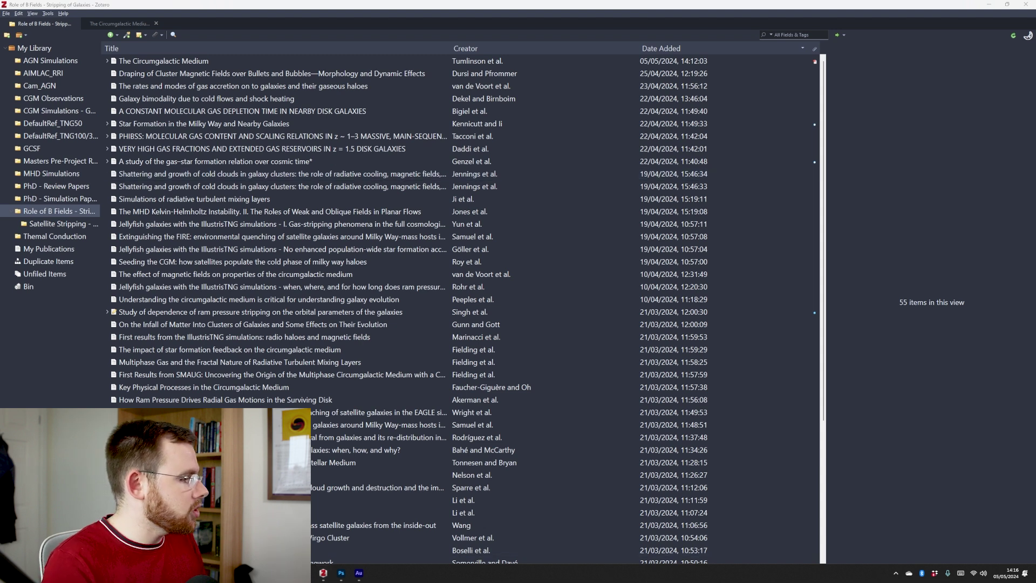
In Overleaf's Thesis.bib, zoom in and select the citation key tumlinson_circumgalactic_2017.
{"action": "key", "text": "alt+Tab"}
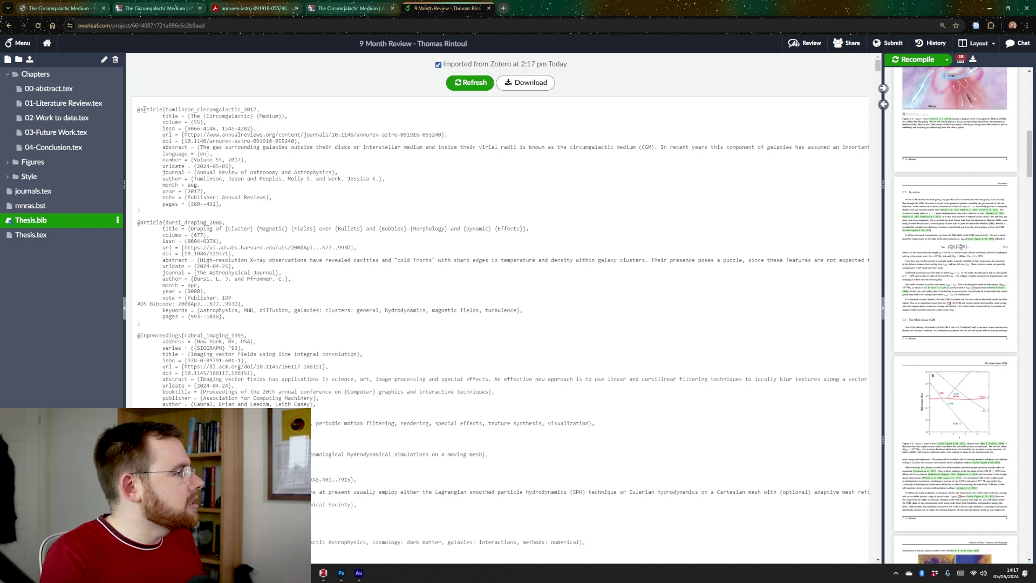
{"action": "left_click_drag", "start_coordinate": [138, 110], "coordinate": [276, 196]}
{"action": "left_click", "coordinate": [277, 197]}
{"action": "key", "text": "ctrl+plus"}
{"action": "key", "text": "ctrl+plus"}
{"action": "key", "text": "ctrl+plus"}
{"action": "key", "text": "ctrl+plus"}
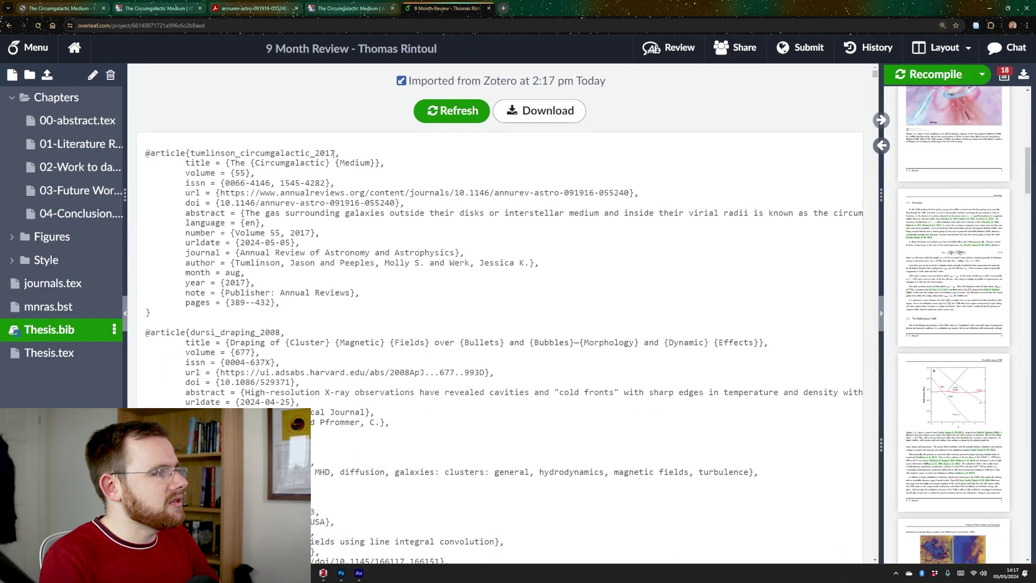
{"action": "left_click_drag", "start_coordinate": [230, 163], "coordinate": [310, 163]}
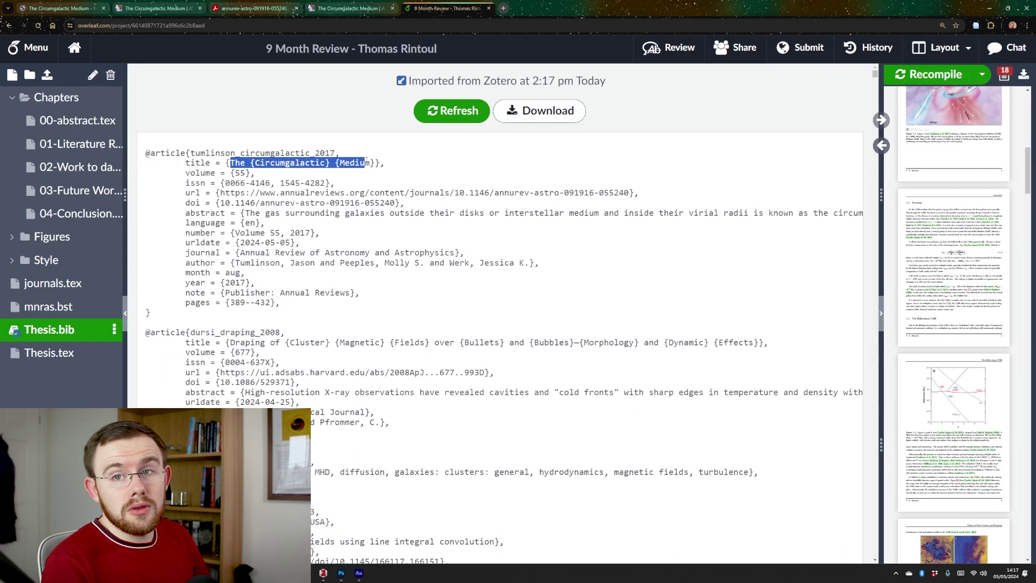
{"action": "left_click", "coordinate": [387, 212]}
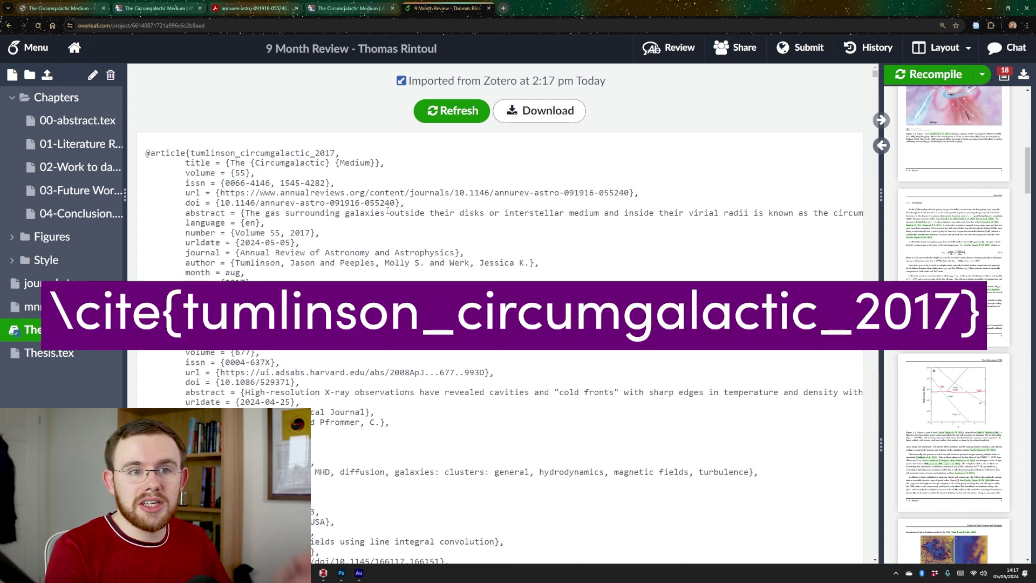
{"action": "double_click", "coordinate": [236, 154]}
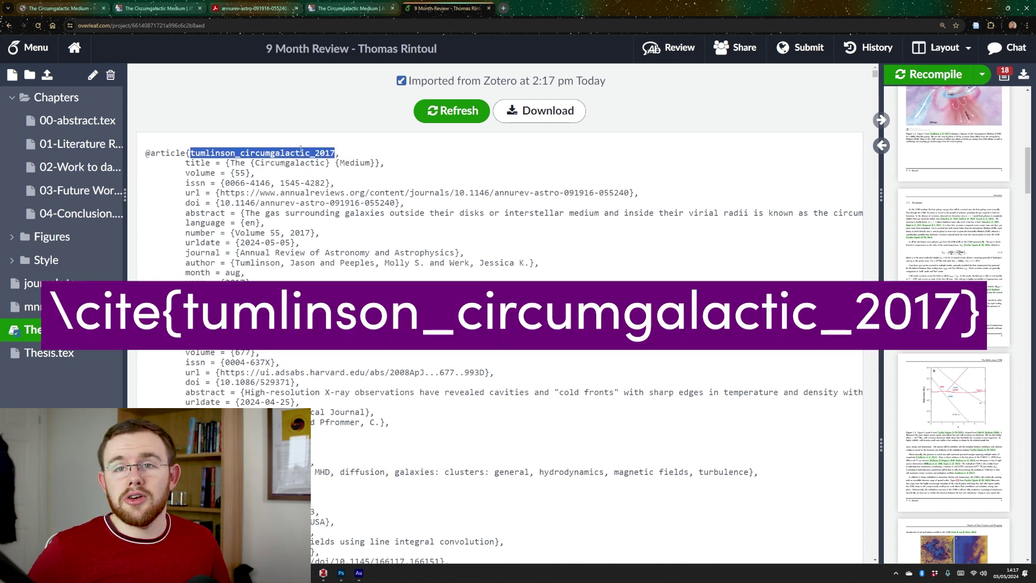